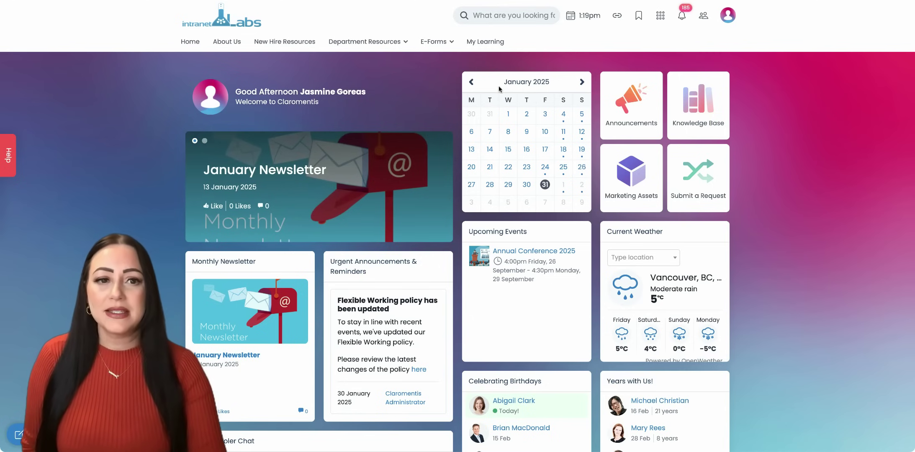
Start a new blank announcement in the Announcements application from the applications list
{"action": "left_click", "coordinate": [661, 15]}
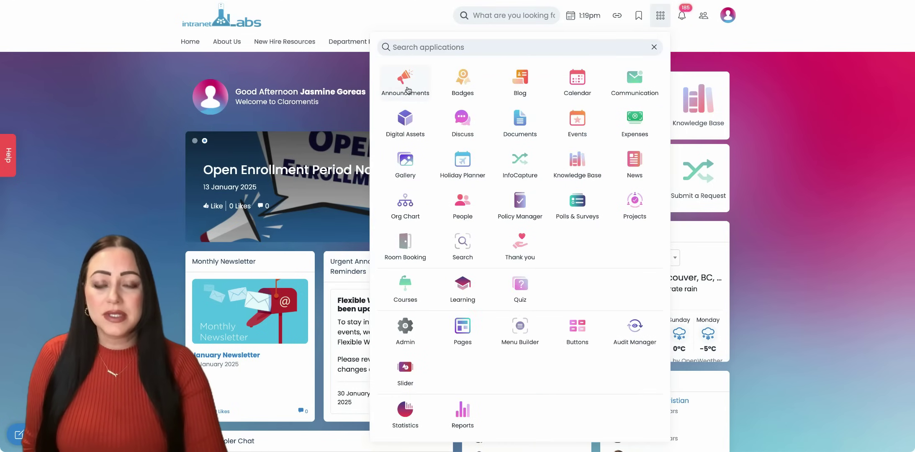
{"action": "left_click", "coordinate": [405, 81]}
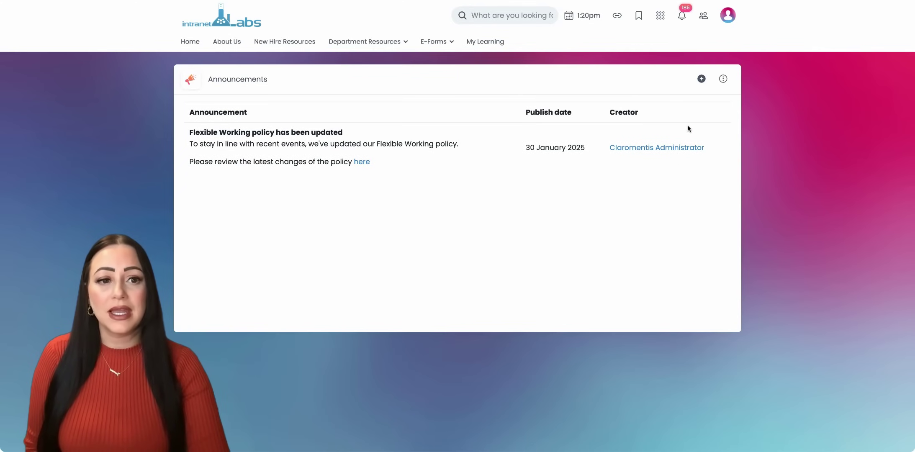
{"action": "left_click", "coordinate": [701, 79]}
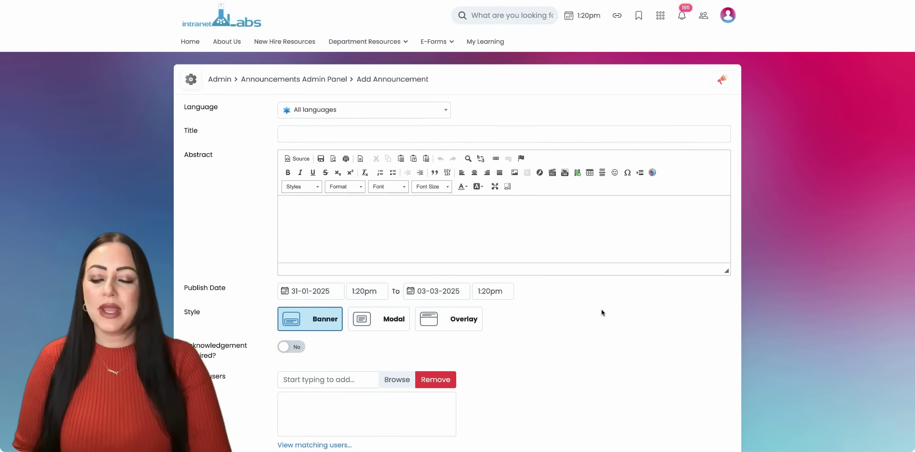
{"action": "scroll", "coordinate": [603, 313], "scroll_direction": "down", "scroll_amount": 1}
{"action": "scroll", "coordinate": [603, 312], "scroll_direction": "down", "scroll_amount": 1}
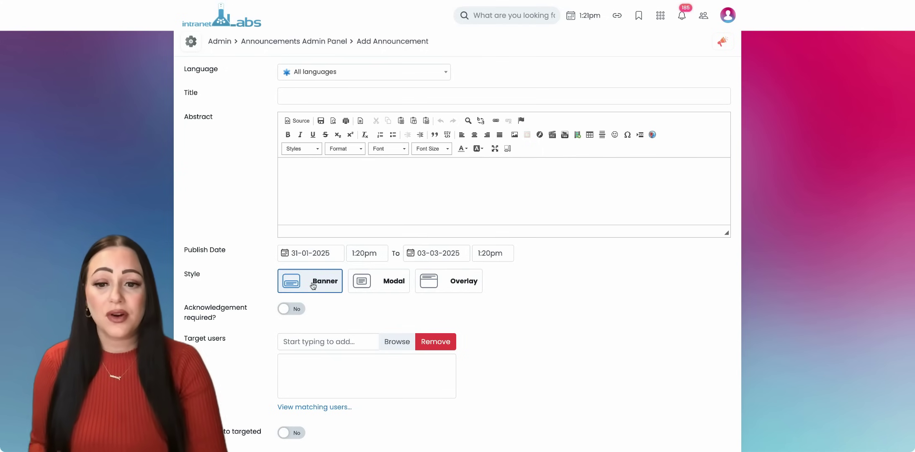
Switch the announcement to Modal style and require acknowledgement with 'I have read and understood'
{"action": "left_click", "coordinate": [392, 286]}
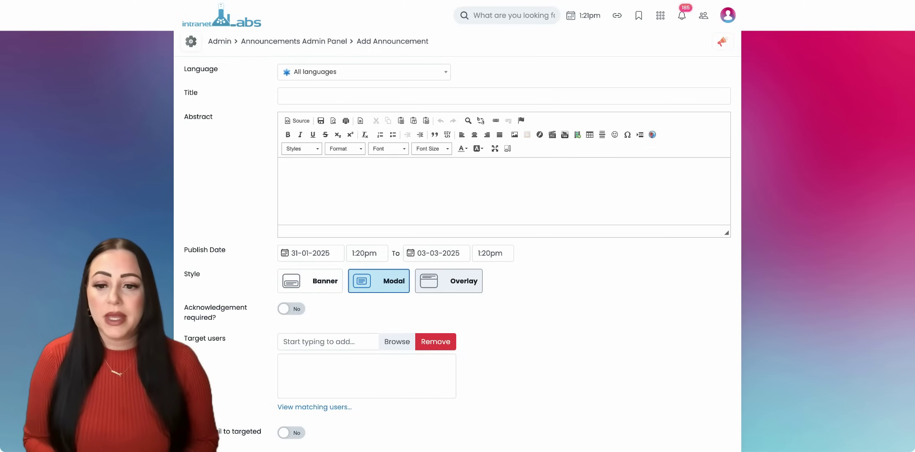
{"action": "scroll", "coordinate": [381, 302], "scroll_direction": "down", "scroll_amount": 1}
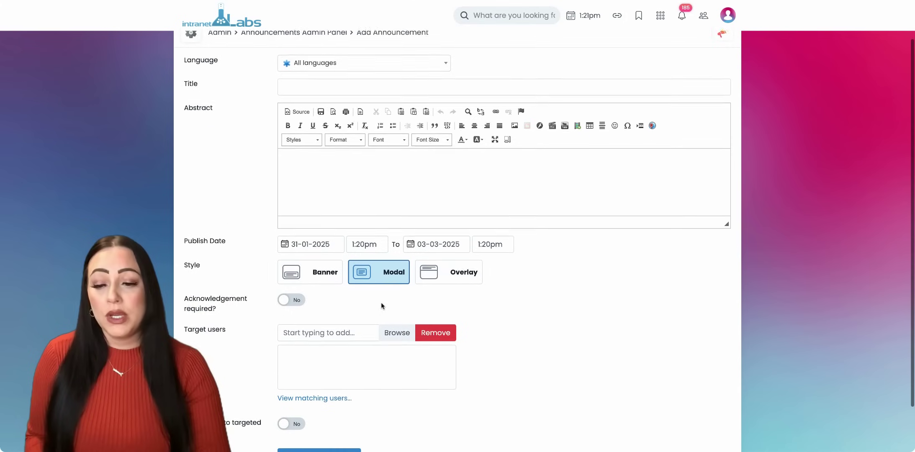
{"action": "left_click", "coordinate": [295, 282]}
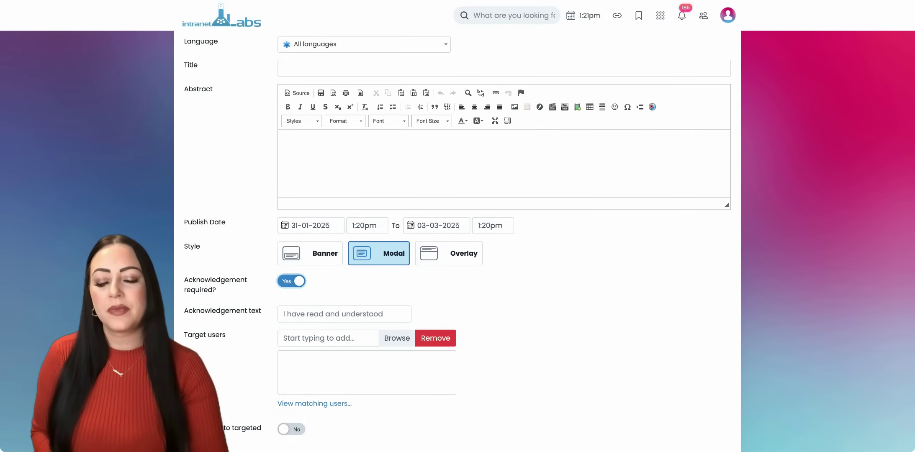
{"action": "scroll", "coordinate": [352, 290], "scroll_direction": "down", "scroll_amount": 1}
{"action": "left_click", "coordinate": [352, 290]}
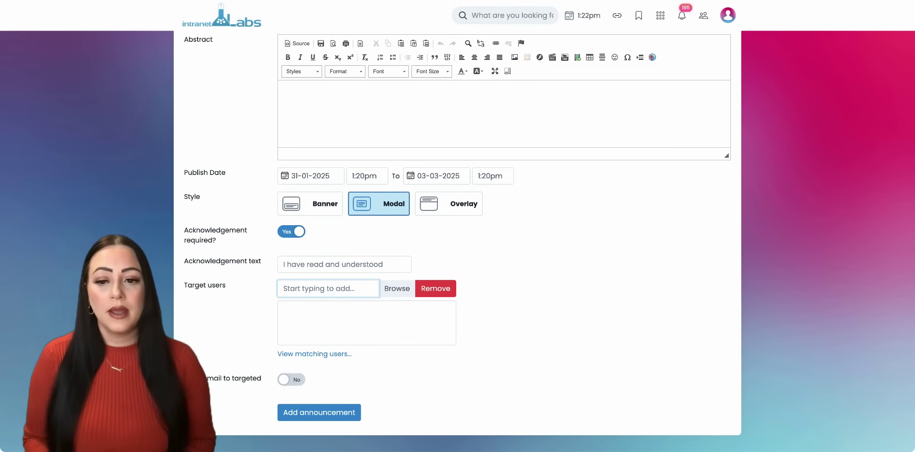
Add the Marketing group as a target, then remove it again
{"action": "type", "text": "ma"}
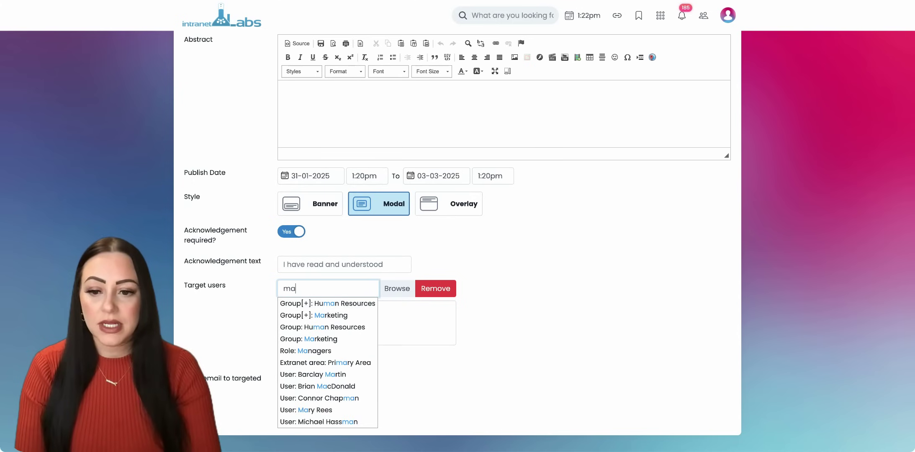
{"action": "left_click", "coordinate": [339, 316]}
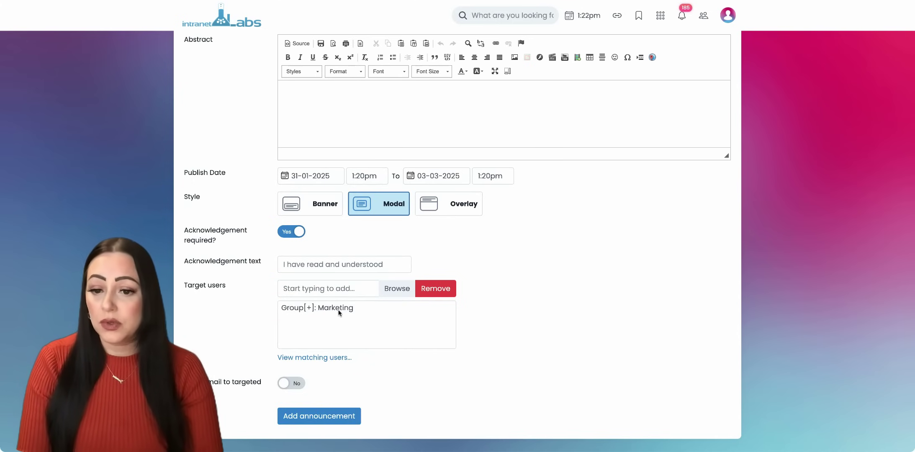
{"action": "left_click", "coordinate": [339, 311]}
{"action": "left_click", "coordinate": [444, 291]}
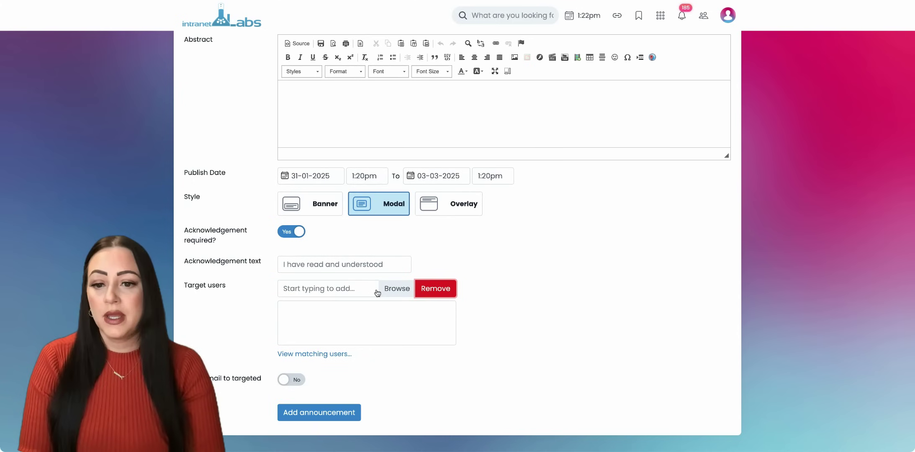
Target All registered users and switch on Send email to targeted users
{"action": "left_click", "coordinate": [358, 289]}
{"action": "type", "text": "jas"}
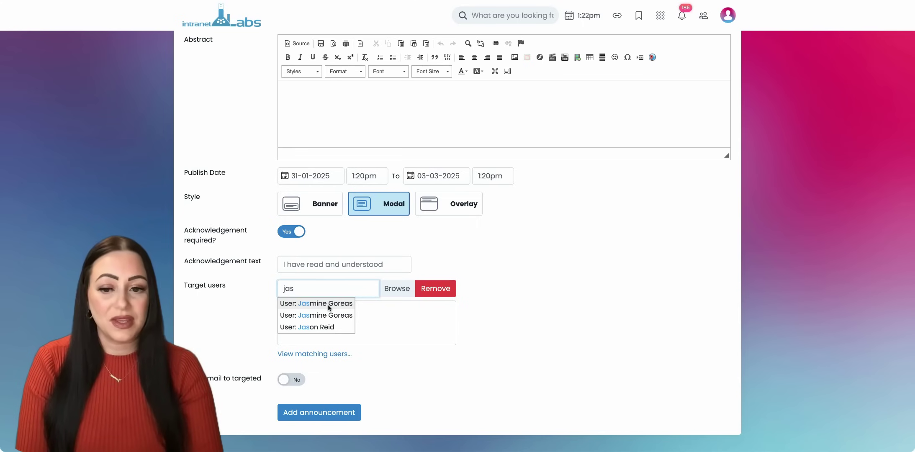
{"action": "key", "text": "BackSpace"}
{"action": "key", "text": "BackSpace"}
{"action": "key", "text": "BackSpace"}
{"action": "type", "text": "all"}
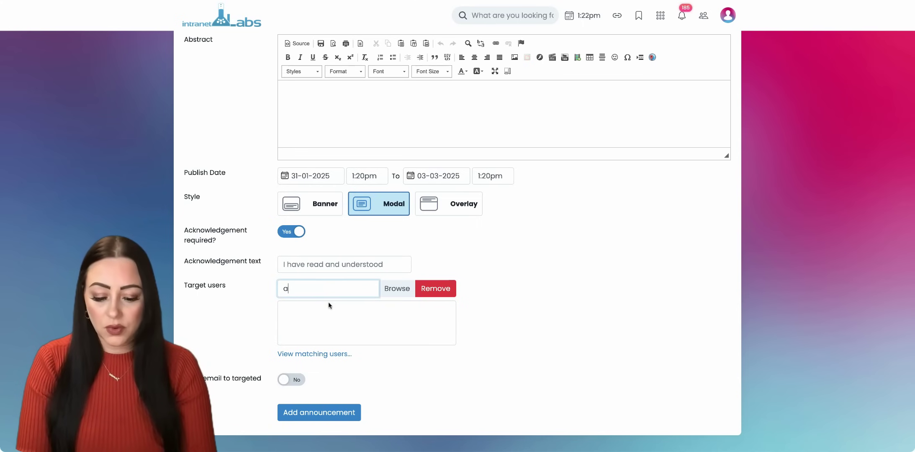
{"action": "left_click", "coordinate": [319, 309]}
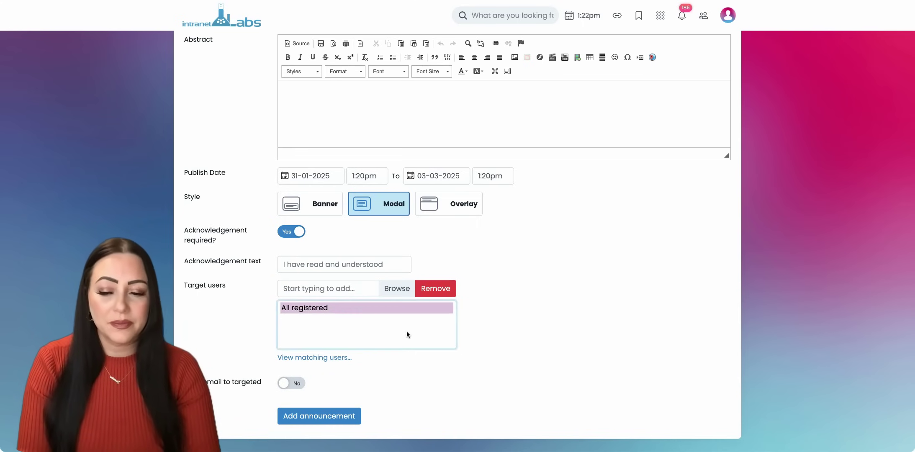
{"action": "left_click", "coordinate": [291, 383]}
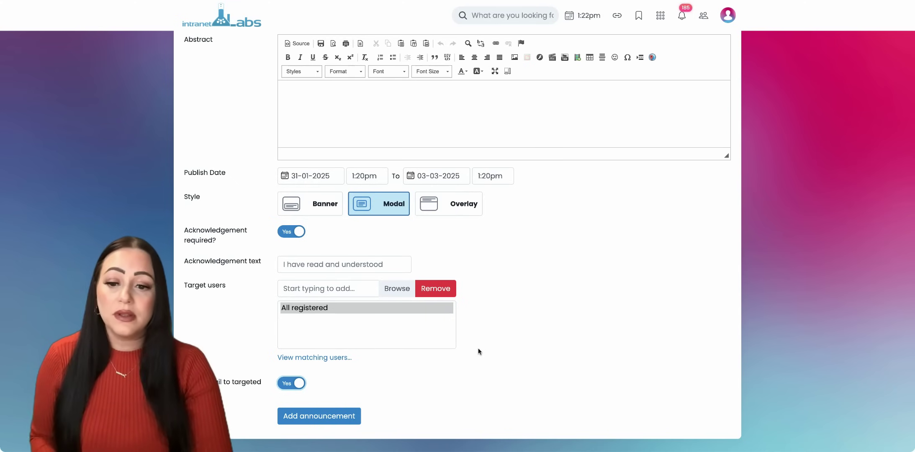
Set the announcement title to 'Announcement!'
{"action": "scroll", "coordinate": [478, 348], "scroll_direction": "up", "scroll_amount": 1}
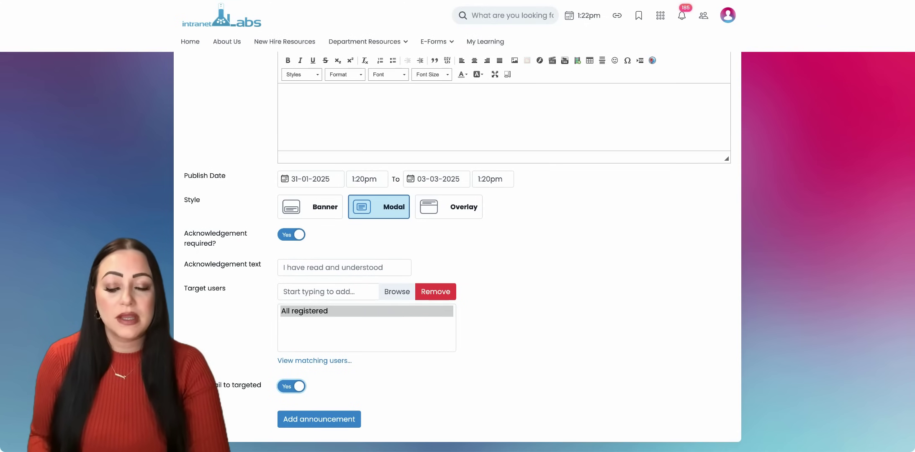
{"action": "scroll", "coordinate": [470, 289], "scroll_direction": "up", "scroll_amount": 5}
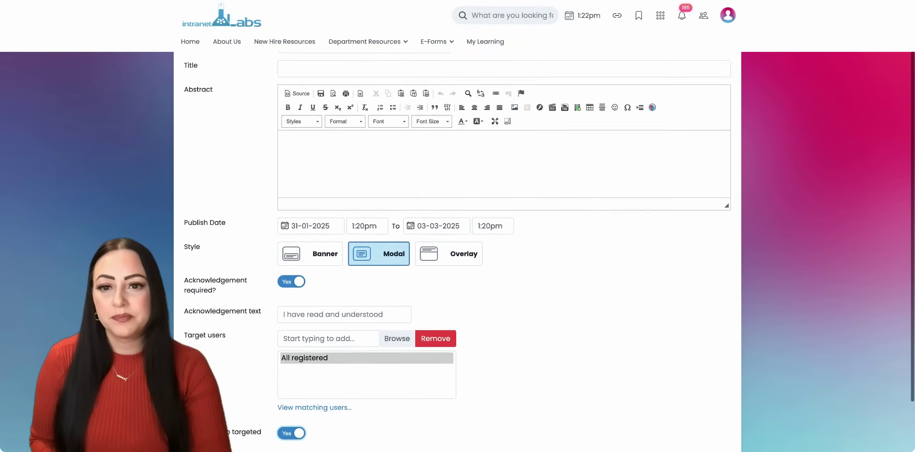
{"action": "left_click", "coordinate": [410, 138]}
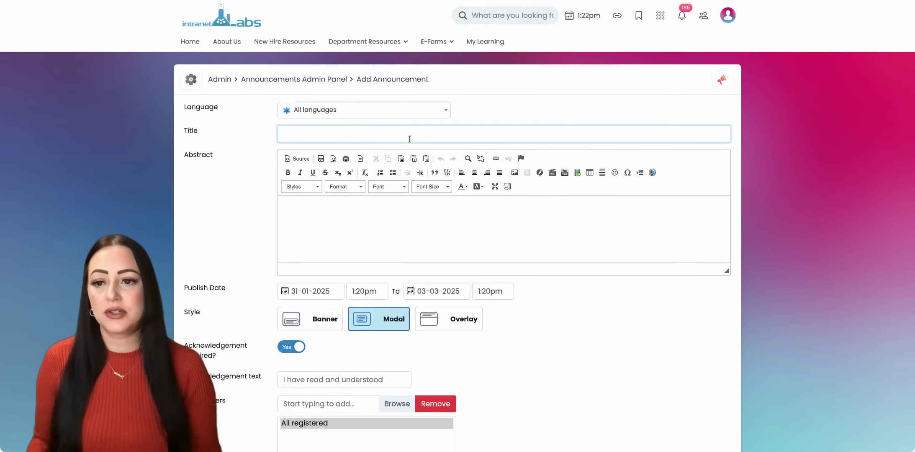
{"action": "type", "text": "Ann"}
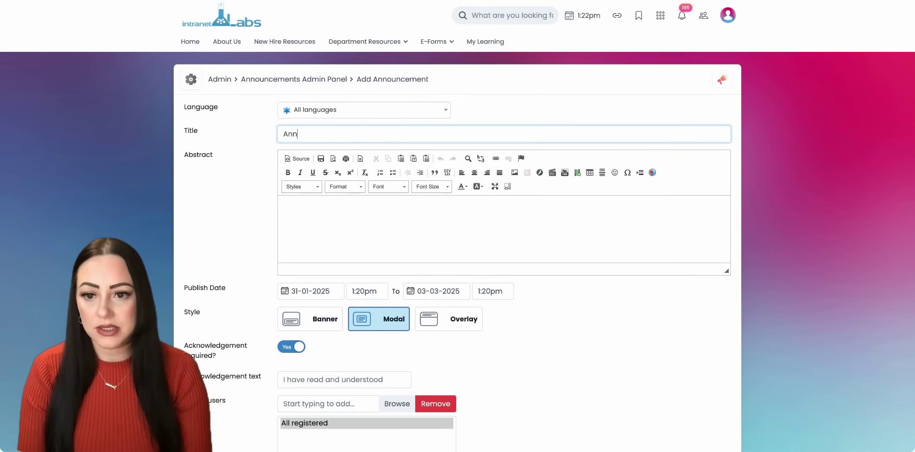
{"action": "type", "text": "ouncem"}
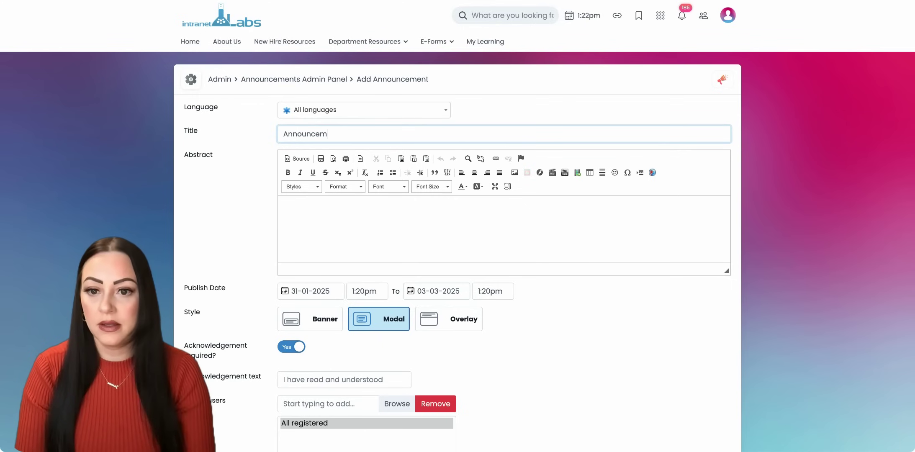
{"action": "type", "text": "ent!"}
Write the abstract 'Claromentis software update this Friday from 7:30-8am.'
{"action": "left_click", "coordinate": [384, 217]}
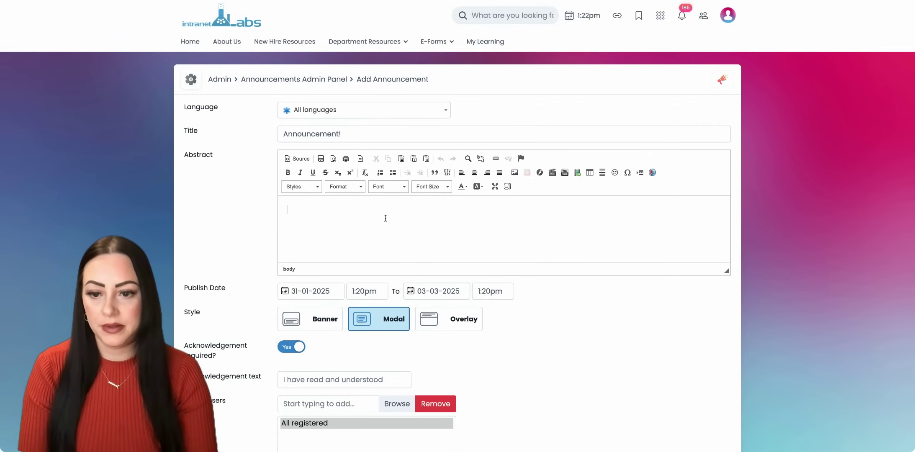
{"action": "type", "text": "Claromentis"}
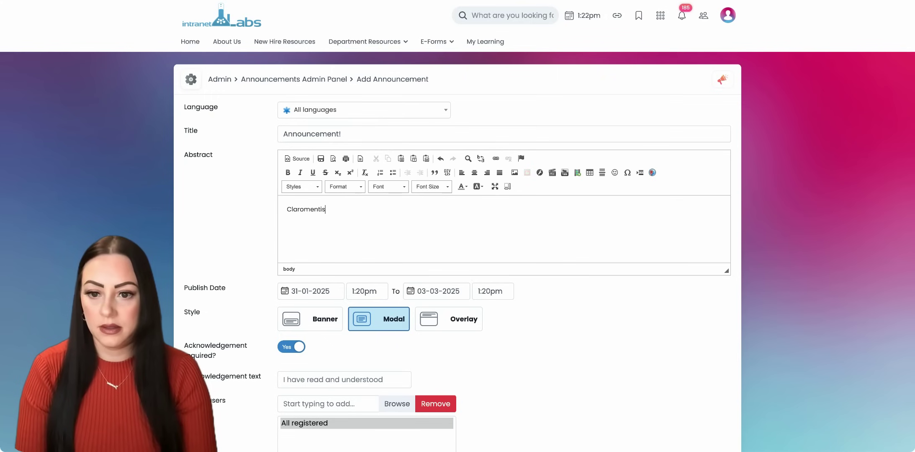
{"action": "type", "text": " sofwar"}
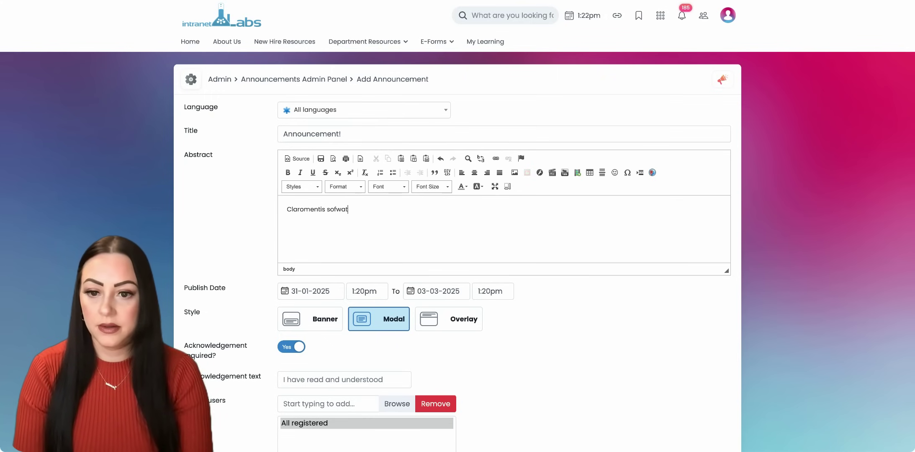
{"action": "key", "text": "BackSpace"}
{"action": "key", "text": "BackSpace"}
{"action": "key", "text": "BackSpace"}
{"action": "type", "text": "ta"}
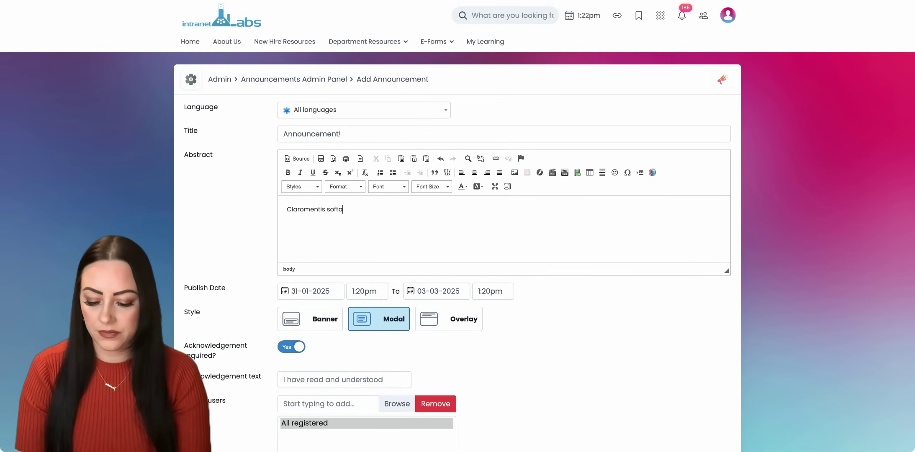
{"action": "key", "text": "BackSpace"}
{"action": "type", "text": "ware u"}
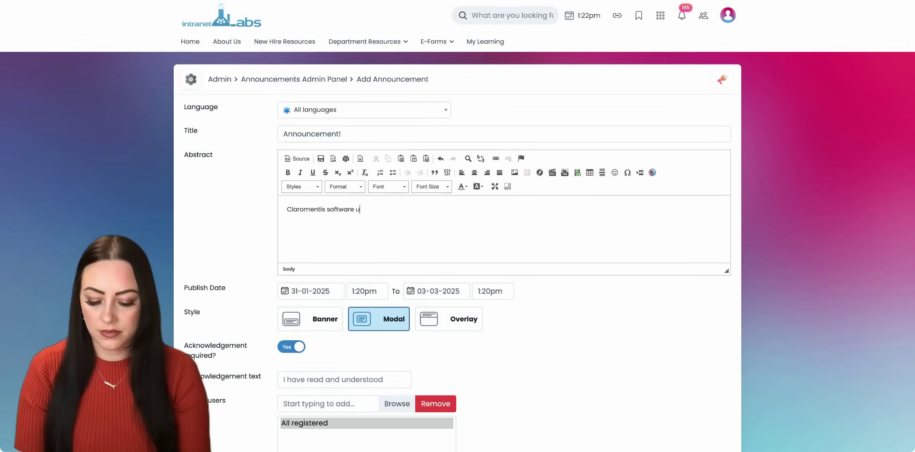
{"action": "type", "text": "pdate this F"}
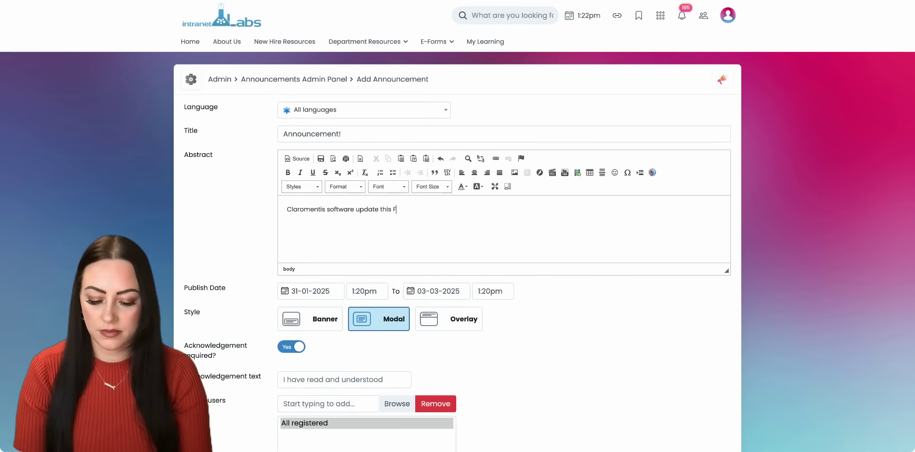
{"action": "type", "text": "riday from "}
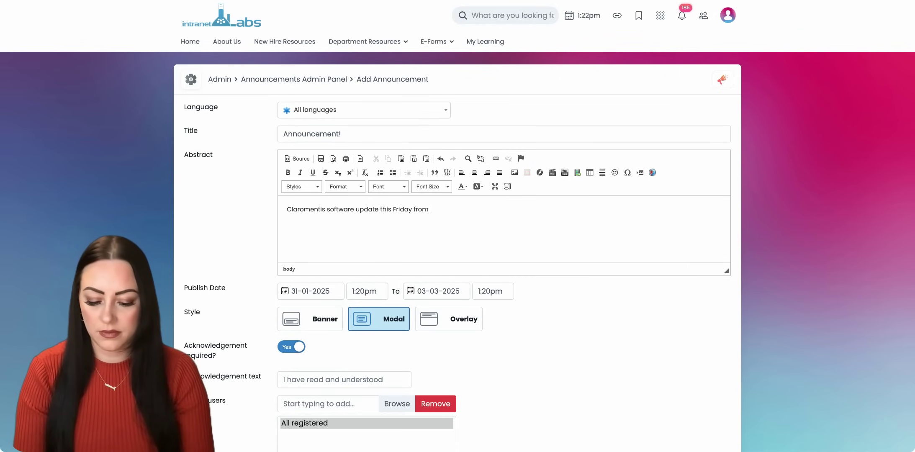
{"action": "type", "text": "7:30-8a"}
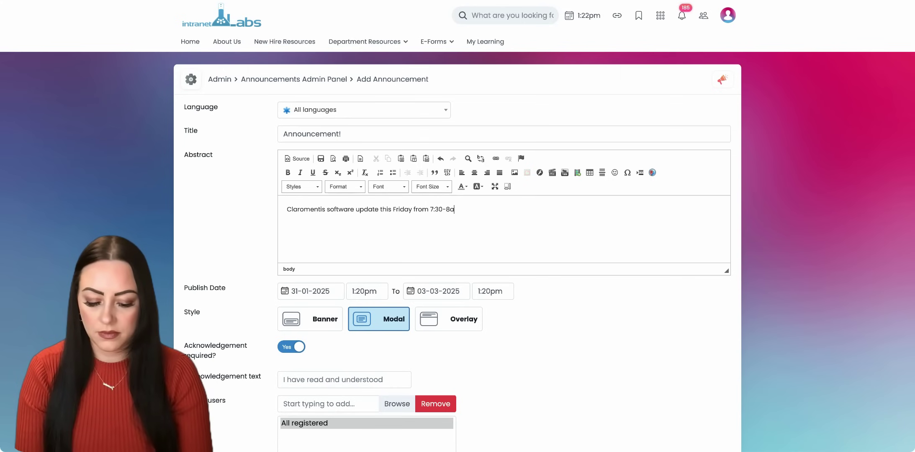
{"action": "type", "text": "m."}
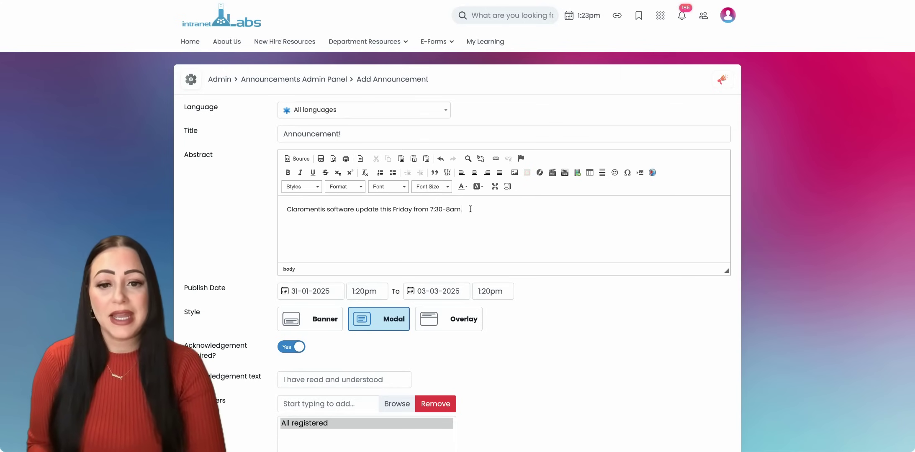
Save 'Announcement!' and view the oldest announcement's details page in the list
{"action": "scroll", "coordinate": [455, 266], "scroll_direction": "down", "scroll_amount": 3}
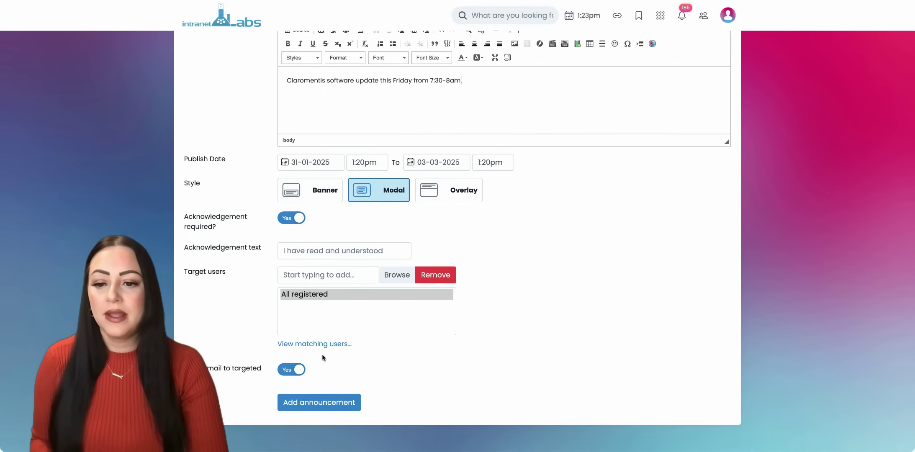
{"action": "left_click", "coordinate": [356, 401]}
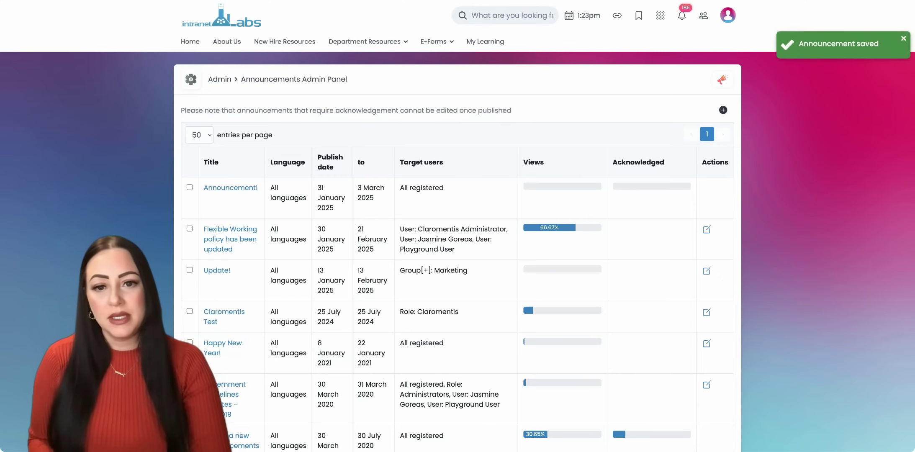
{"action": "scroll", "coordinate": [482, 320], "scroll_direction": "down", "scroll_amount": 2}
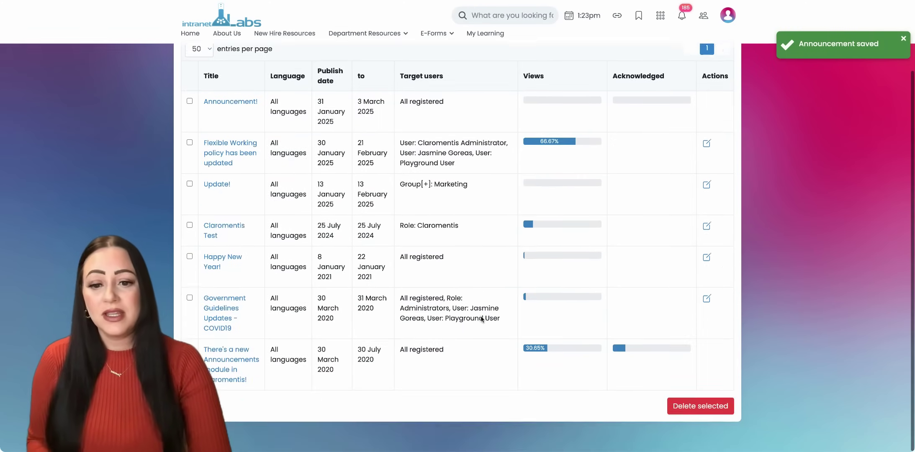
{"action": "left_click", "coordinate": [235, 363]}
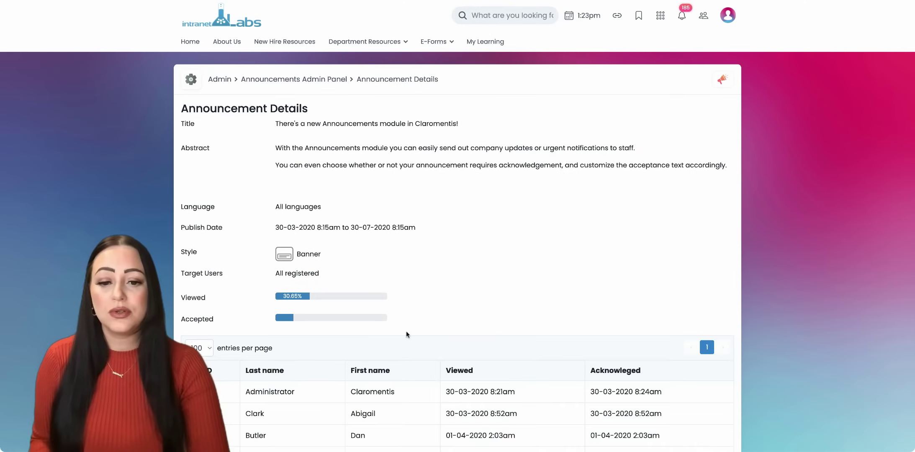
{"action": "scroll", "coordinate": [418, 330], "scroll_direction": "down", "scroll_amount": 1}
{"action": "scroll", "coordinate": [426, 331], "scroll_direction": "down", "scroll_amount": 2}
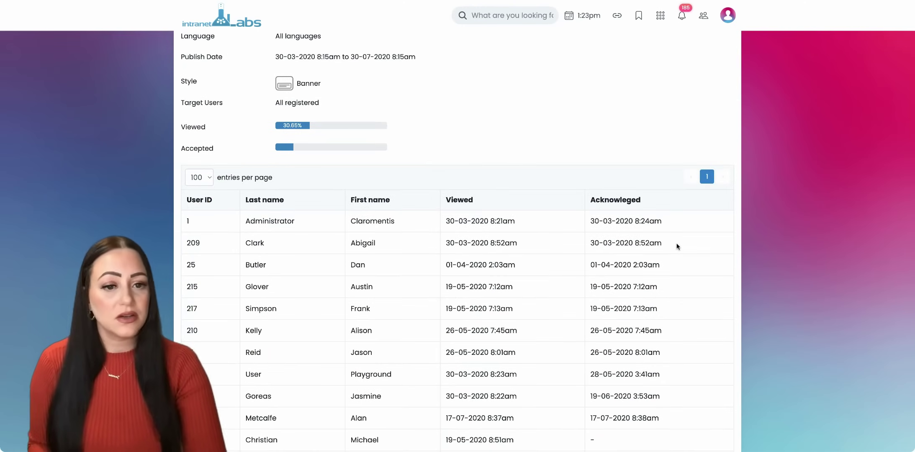
{"action": "scroll", "coordinate": [532, 290], "scroll_direction": "up", "scroll_amount": 4}
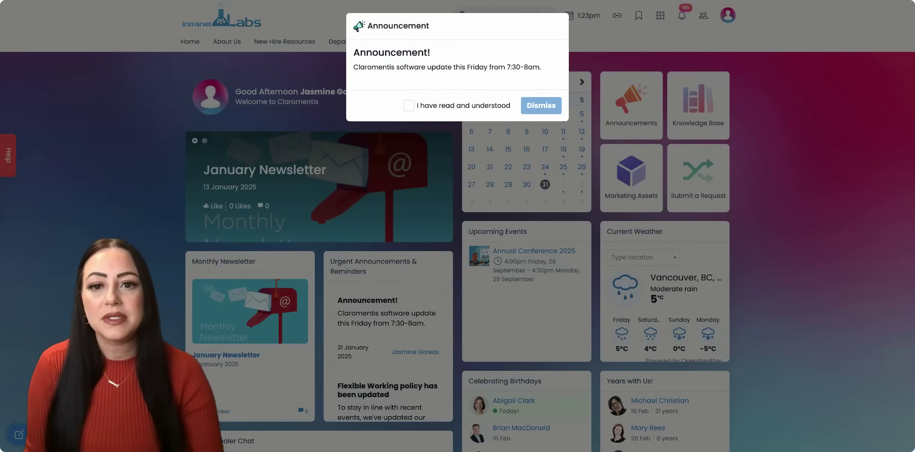
Tick 'I have read and understood' in the home-page pop-up, dismiss it, and browse Urgent Announcements
{"action": "left_click", "coordinate": [408, 106]}
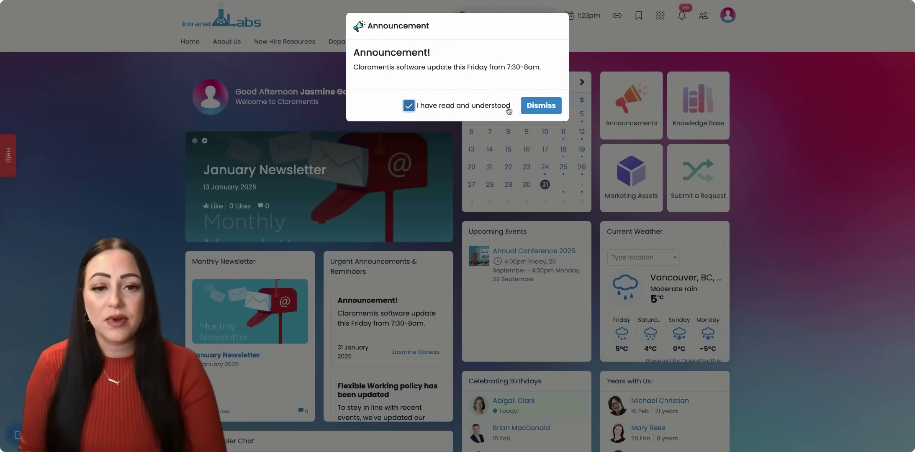
{"action": "left_click", "coordinate": [538, 112]}
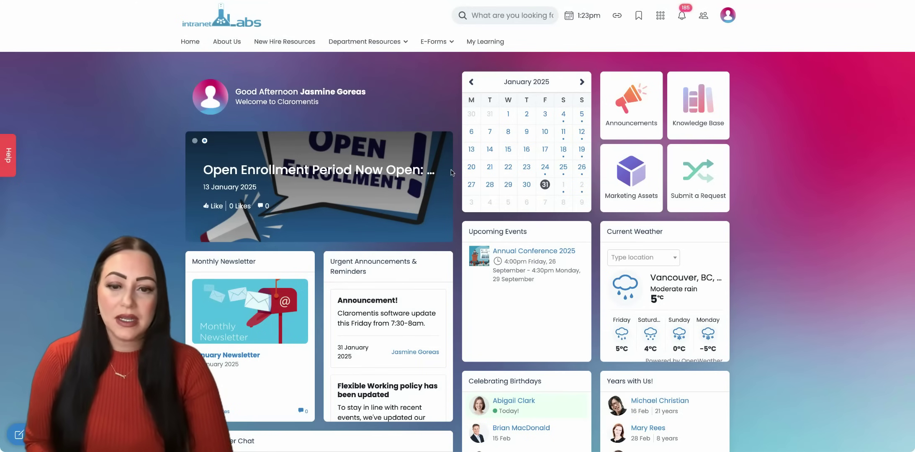
{"action": "scroll", "coordinate": [431, 218], "scroll_direction": "down", "scroll_amount": 1}
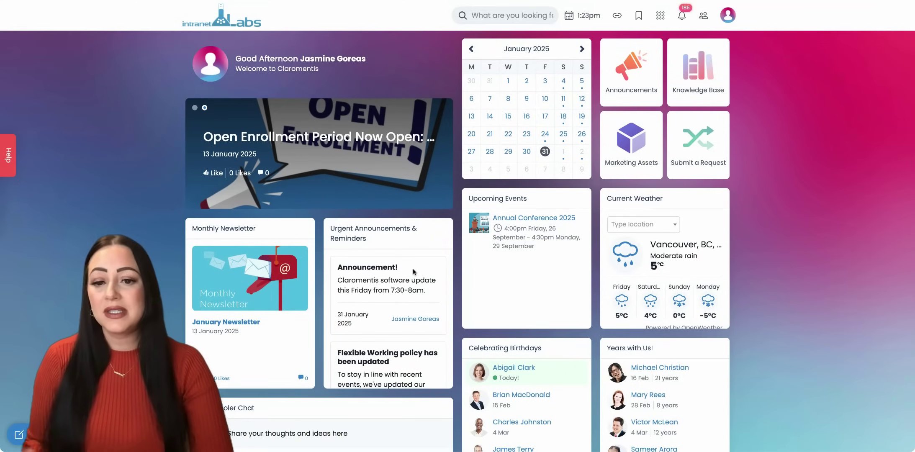
{"action": "scroll", "coordinate": [402, 302], "scroll_direction": "down", "scroll_amount": 2}
{"action": "scroll", "coordinate": [399, 312], "scroll_direction": "up", "scroll_amount": 2}
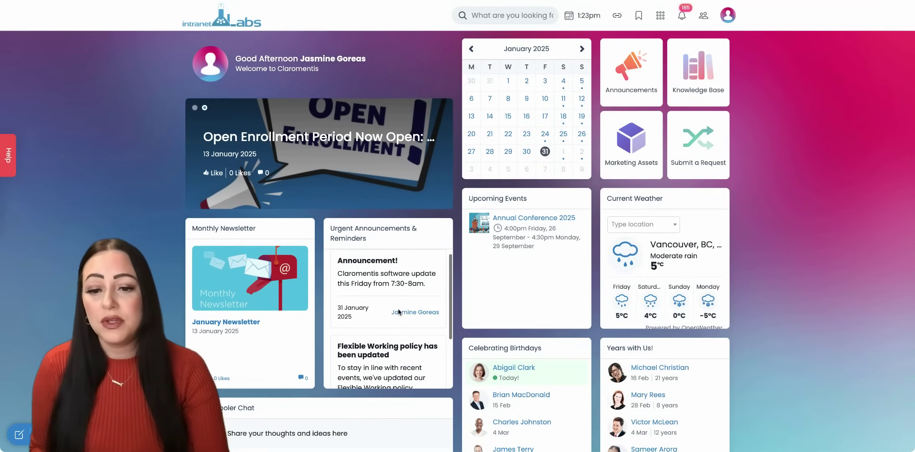